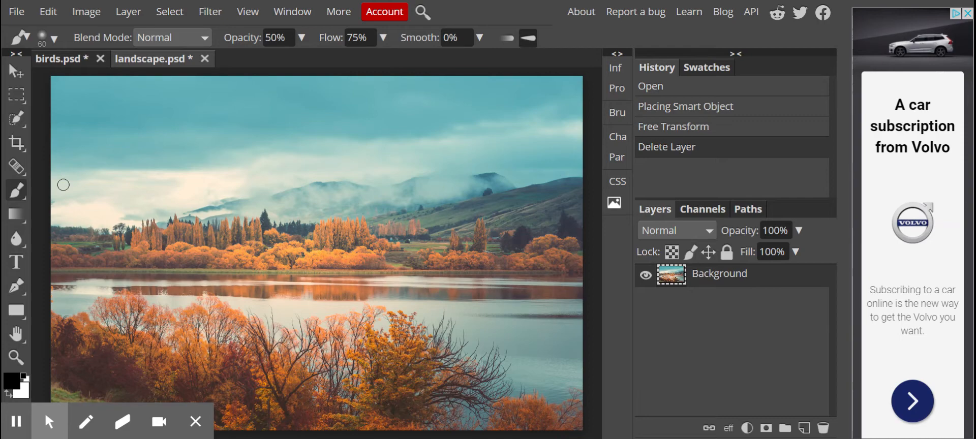
# Place the birds image at full canvas size as a new layer over the landscape and accept the transform.
pyautogui.click(429, 292)
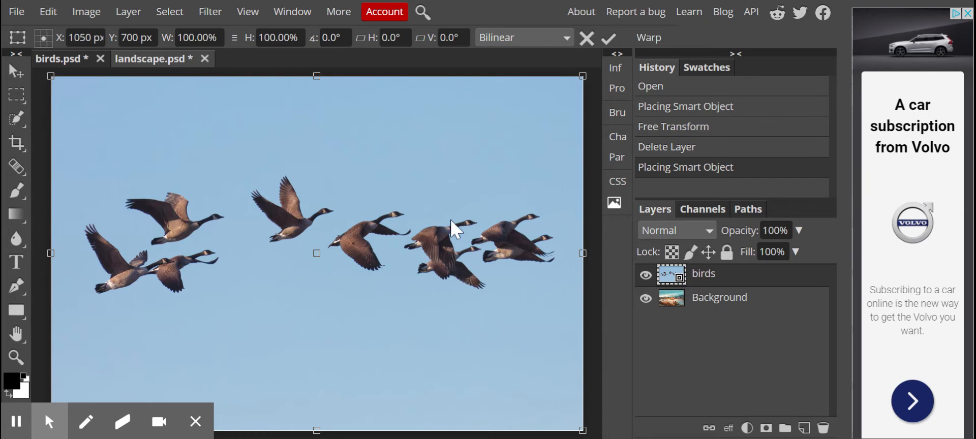
pyautogui.click(608, 41)
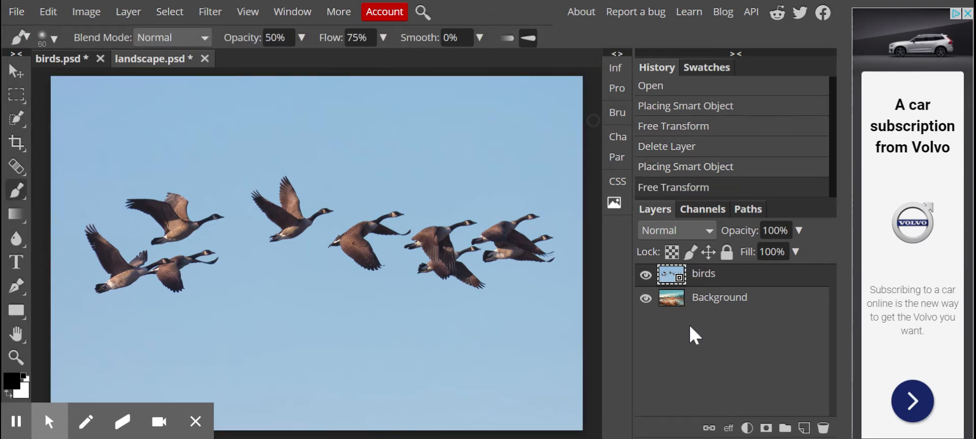
# Rasterize the birds layer and set its blend mode to Darken.
pyautogui.click(683, 305)
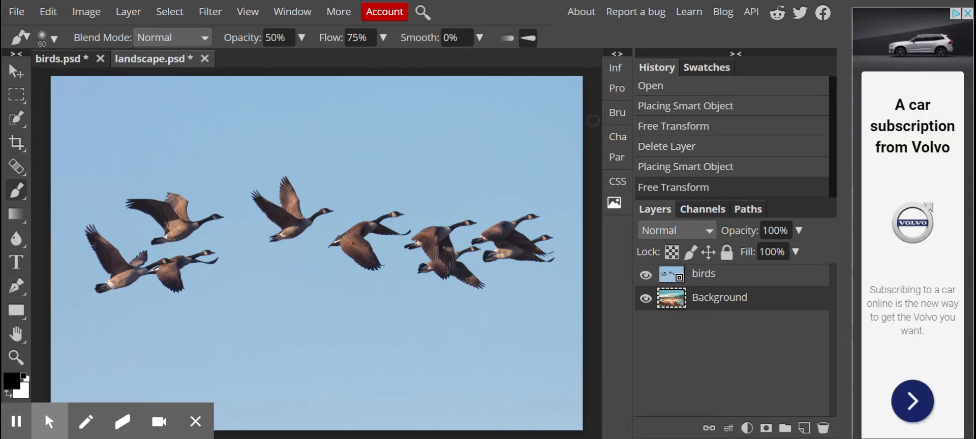
pyautogui.click(679, 278)
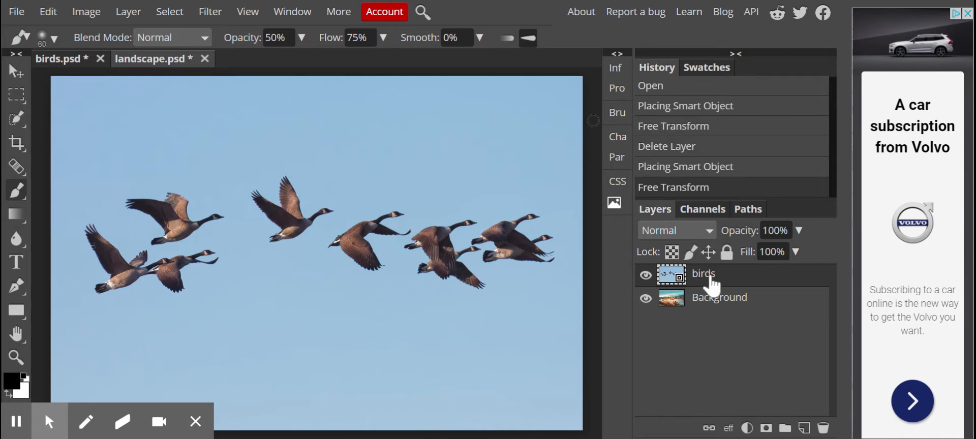
pyautogui.rightClick(742, 287)
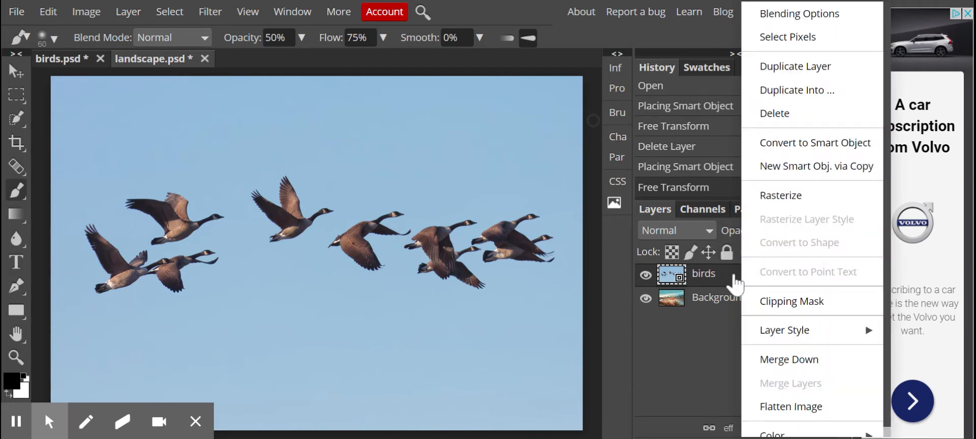
pyautogui.click(762, 199)
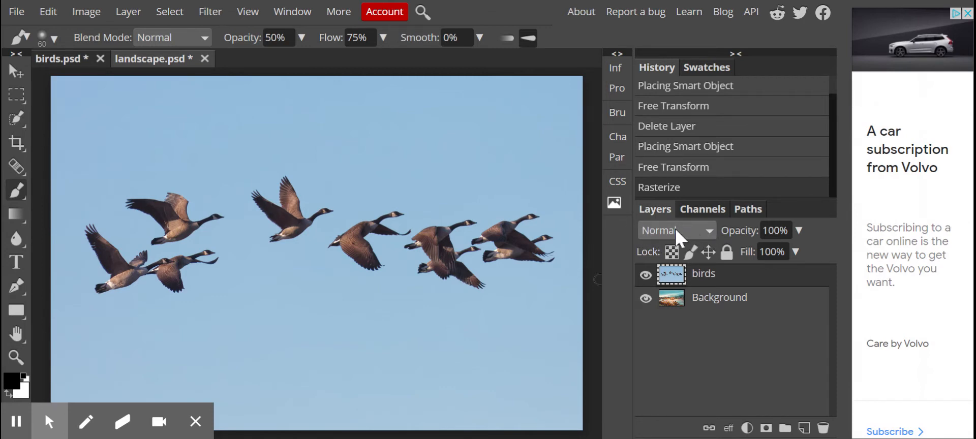
pyautogui.click(710, 230)
pyautogui.click(706, 224)
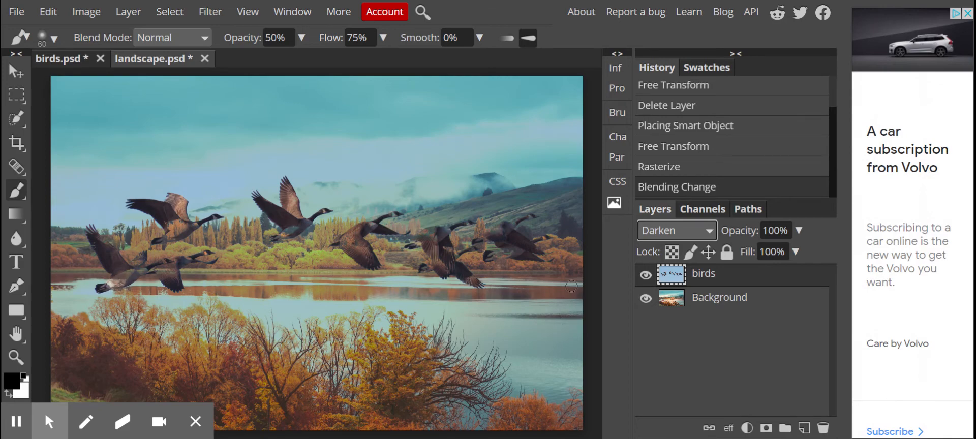
# Add a raster mask to the Background layer and pick the Brush tool.
pyautogui.click(710, 301)
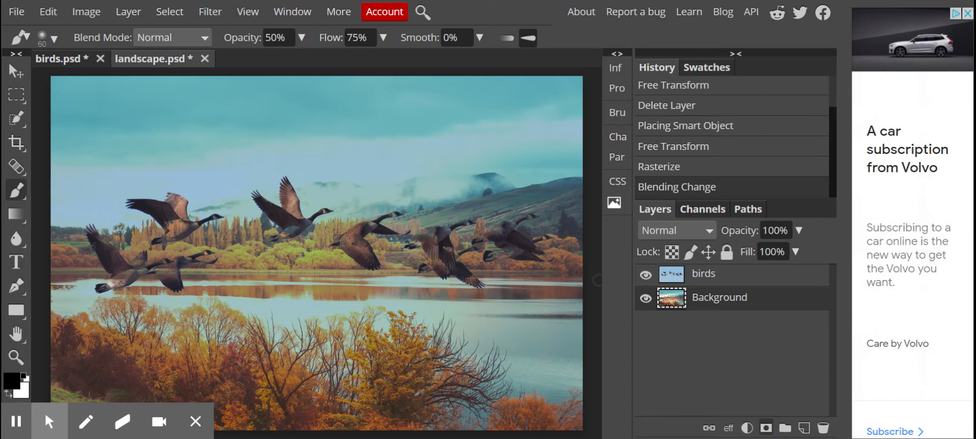
pyautogui.click(766, 428)
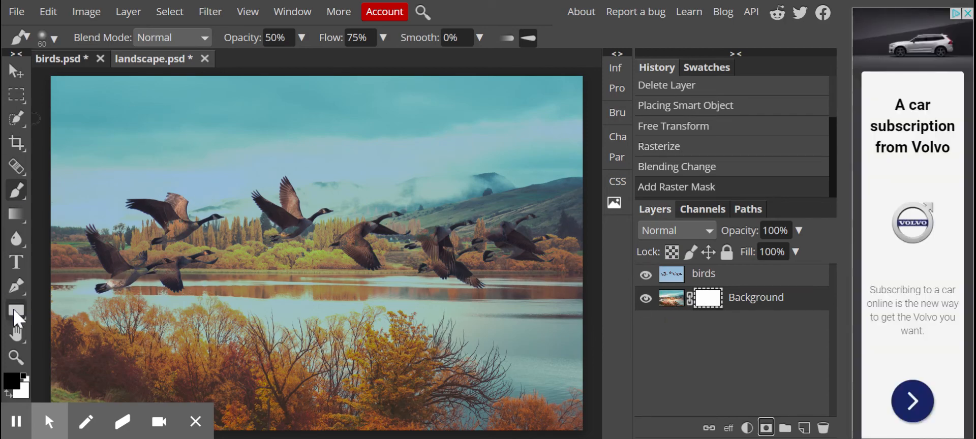
pyautogui.click(21, 192)
# Magnify the leftmost geese with the Zoom tool and return to the Brush tool.
pyautogui.click(16, 356)
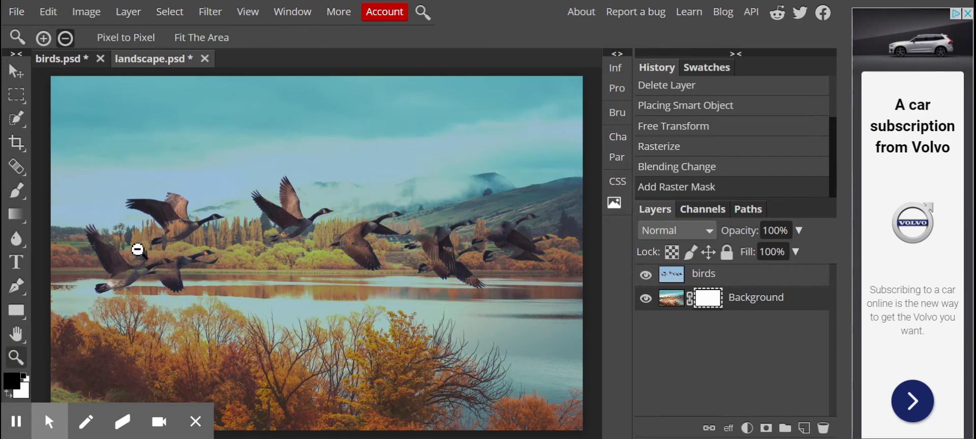
pyautogui.click(43, 38)
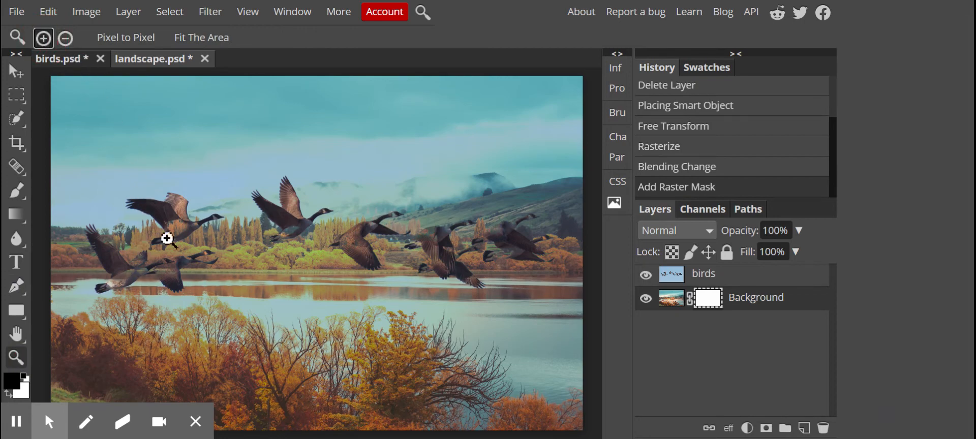
pyautogui.click(125, 251)
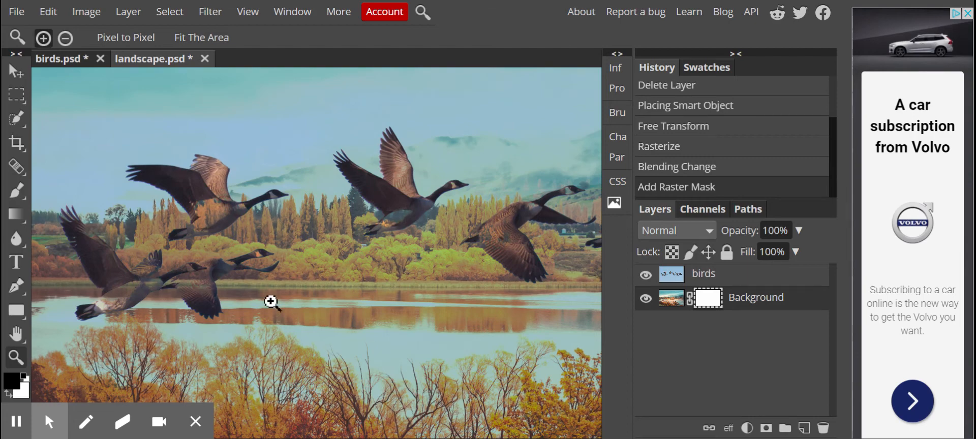
pyautogui.click(183, 283)
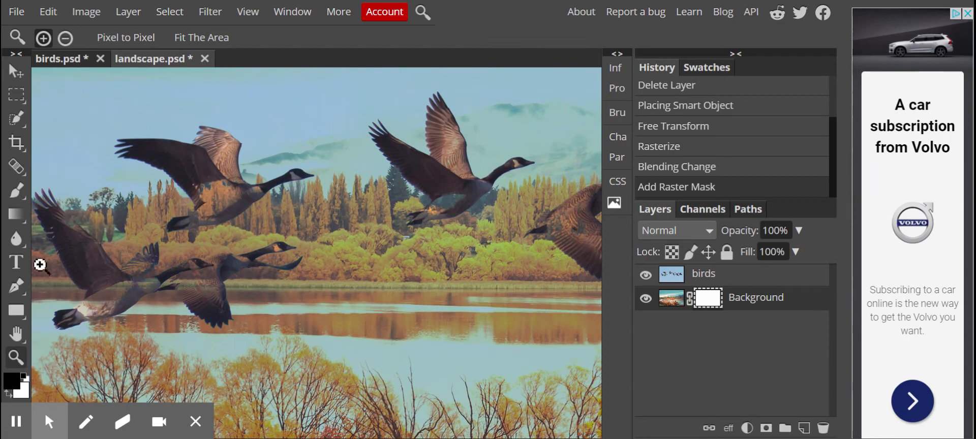
pyautogui.click(19, 189)
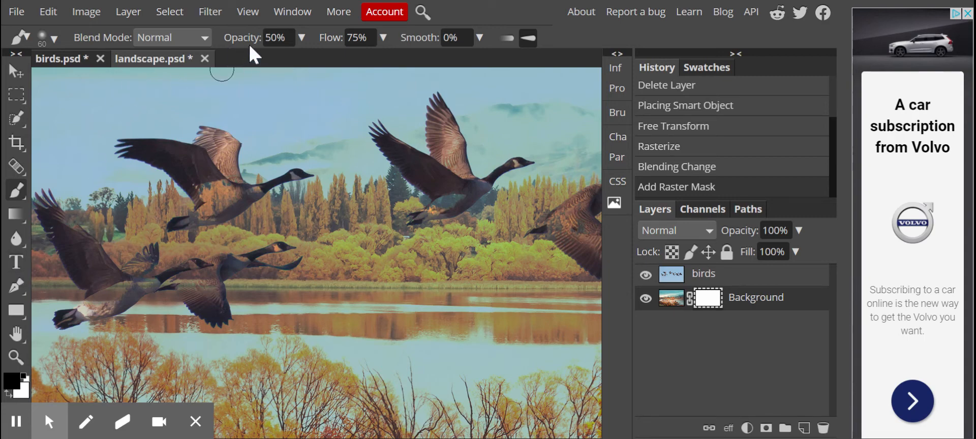
pyautogui.click(384, 37)
pyautogui.click(384, 37)
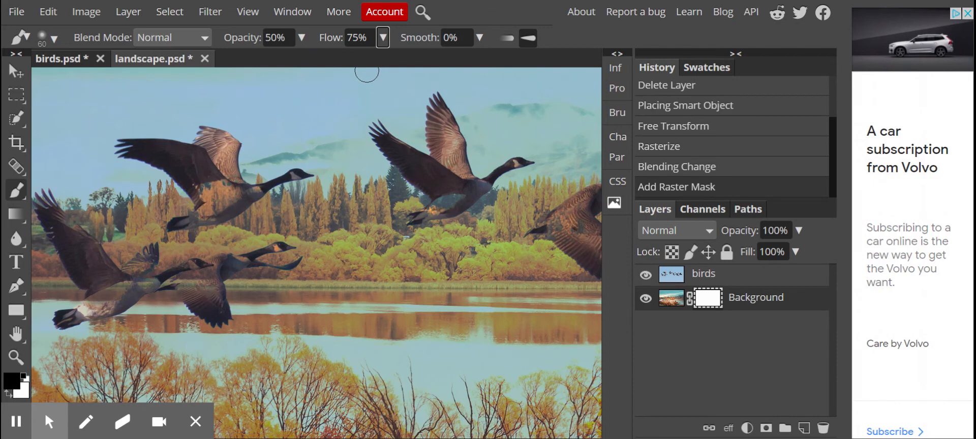
pyautogui.click(302, 37)
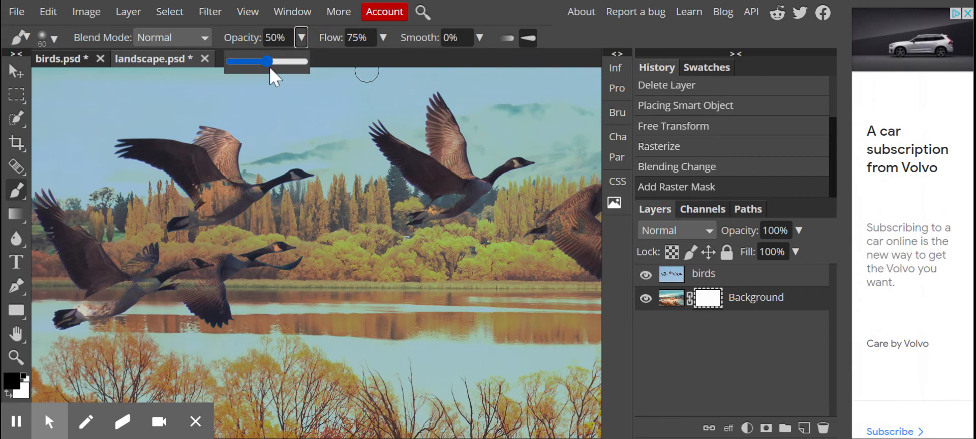
pyautogui.click(277, 38)
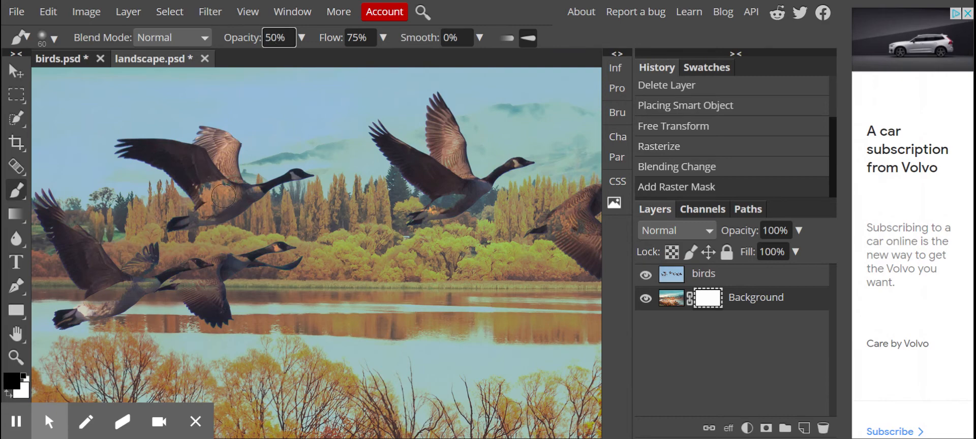
pyautogui.write('[[[')
pyautogui.press('Return')
# Paint black on the Background mask over the bodies of the four leftmost geese, reducing the brush size to 35 after the first dab.
pyautogui.click(224, 183)
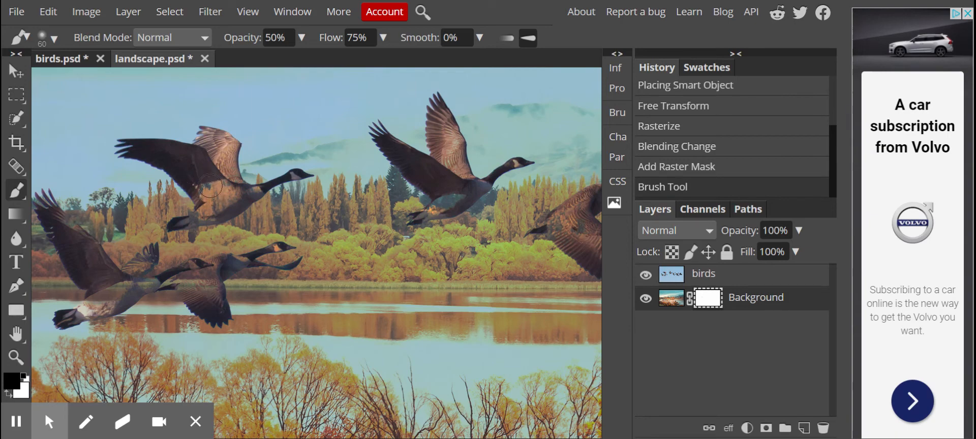
pyautogui.press('[')
pyautogui.press('[')
pyautogui.moveTo(198, 188)
pyautogui.mouseDown()
pyautogui.moveTo(224, 184)
pyautogui.moveTo(212, 195)
pyautogui.moveTo(209, 176)
pyautogui.moveTo(204, 204)
pyautogui.moveTo(214, 184)
pyautogui.moveTo(220, 203)
pyautogui.moveTo(232, 189)
pyautogui.moveTo(219, 210)
pyautogui.moveTo(240, 200)
pyautogui.moveTo(200, 217)
pyautogui.moveTo(238, 203)
pyautogui.mouseUp()
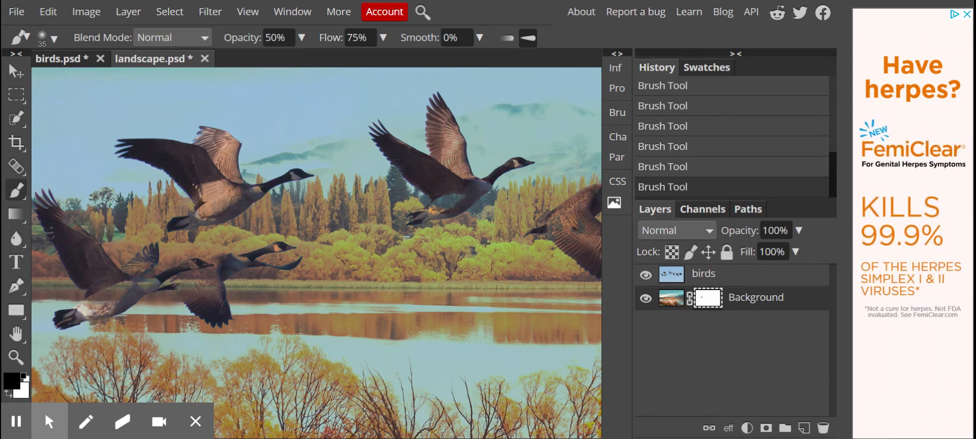
pyautogui.moveTo(203, 213)
pyautogui.mouseDown()
pyautogui.moveTo(244, 200)
pyautogui.moveTo(210, 210)
pyautogui.mouseUp()
pyautogui.moveTo(95, 307)
pyautogui.mouseDown()
pyautogui.moveTo(138, 303)
pyautogui.moveTo(97, 307)
pyautogui.moveTo(110, 297)
pyautogui.moveTo(90, 311)
pyautogui.moveTo(119, 301)
pyautogui.moveTo(87, 306)
pyautogui.moveTo(80, 320)
pyautogui.moveTo(117, 291)
pyautogui.mouseUp()
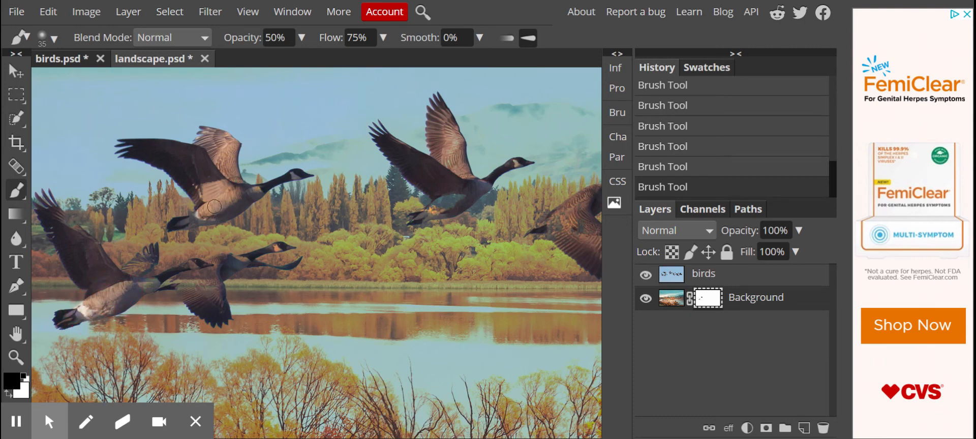
pyautogui.moveTo(217, 205)
pyautogui.mouseDown()
pyautogui.moveTo(240, 196)
pyautogui.moveTo(213, 215)
pyautogui.moveTo(236, 200)
pyautogui.mouseUp()
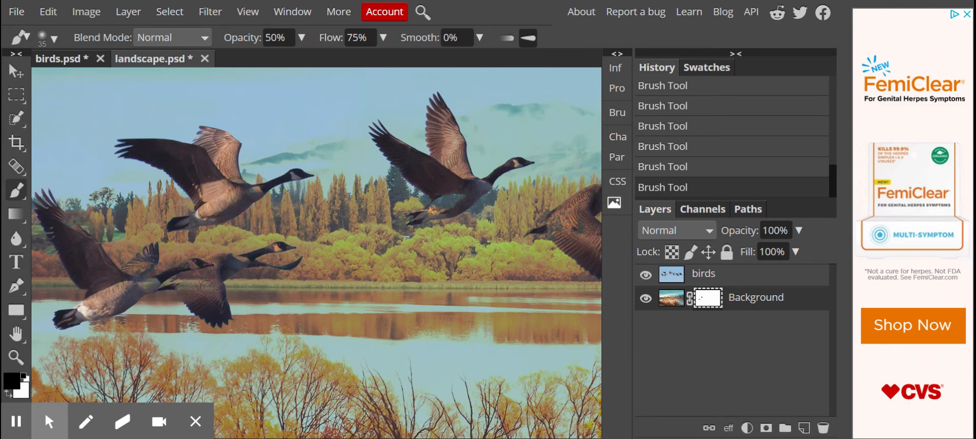
pyautogui.moveTo(214, 280)
pyautogui.mouseDown()
pyautogui.moveTo(204, 304)
pyautogui.moveTo(204, 283)
pyautogui.moveTo(188, 297)
pyautogui.moveTo(218, 266)
pyautogui.moveTo(186, 283)
pyautogui.moveTo(209, 303)
pyautogui.moveTo(231, 284)
pyautogui.mouseUp()
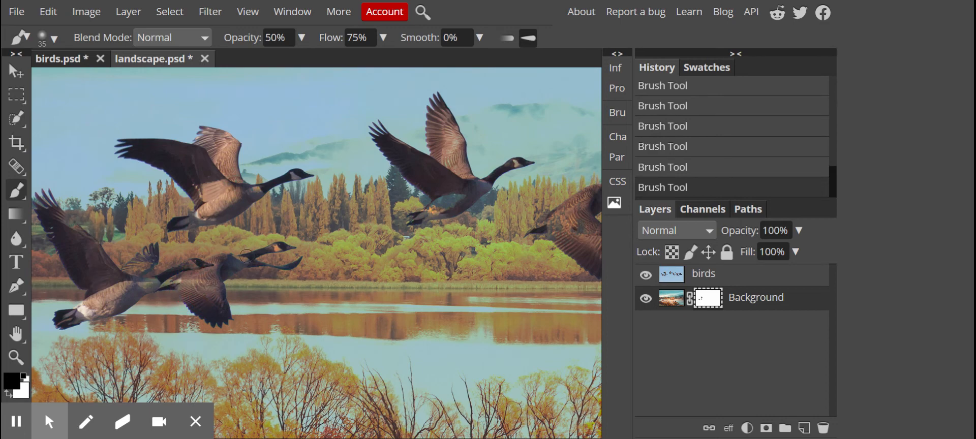
pyautogui.moveTo(259, 245)
pyautogui.mouseDown()
pyautogui.moveTo(239, 245)
pyautogui.moveTo(254, 244)
pyautogui.mouseUp()
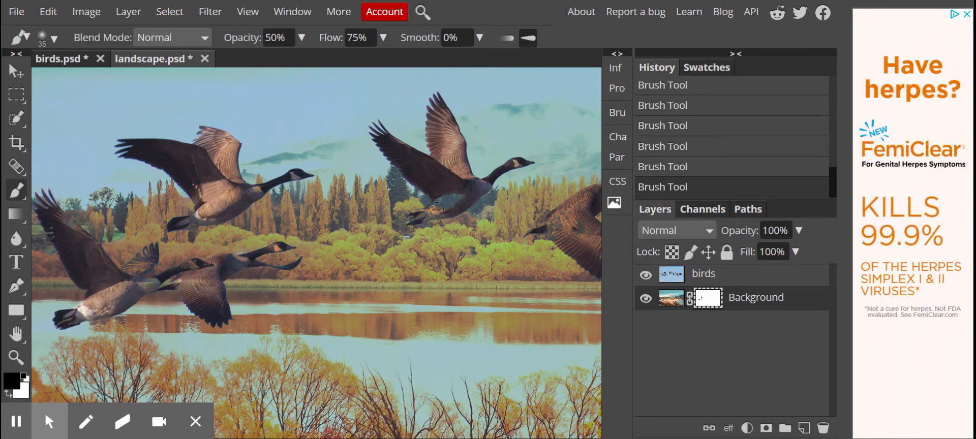
pyautogui.moveTo(436, 208)
pyautogui.mouseDown()
pyautogui.moveTo(472, 190)
pyautogui.moveTo(444, 203)
pyautogui.mouseUp()
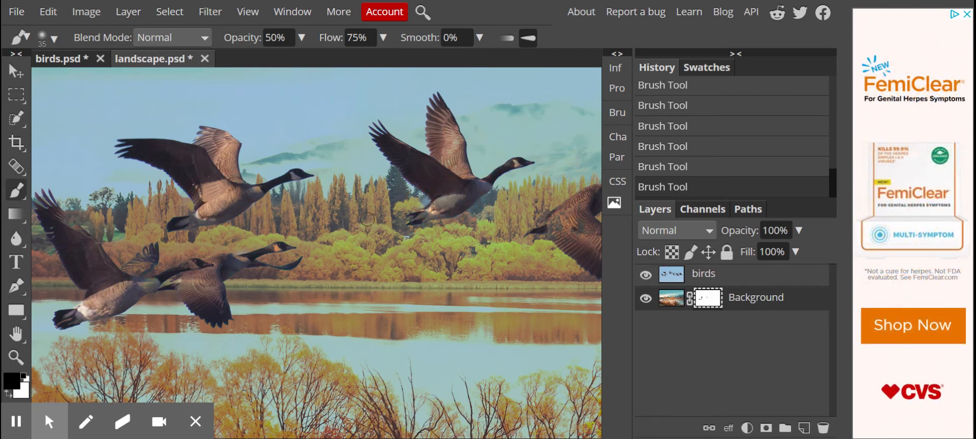
# Paint a black test stroke on the Background mask over the trees between the geese and erase it by painting white.
pyautogui.moveTo(367, 219); pyautogui.dragTo(361, 277)
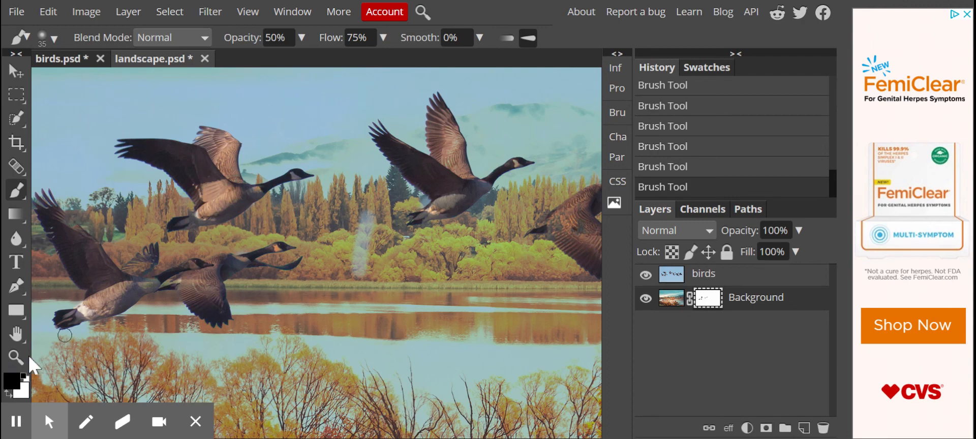
pyautogui.click(9, 393)
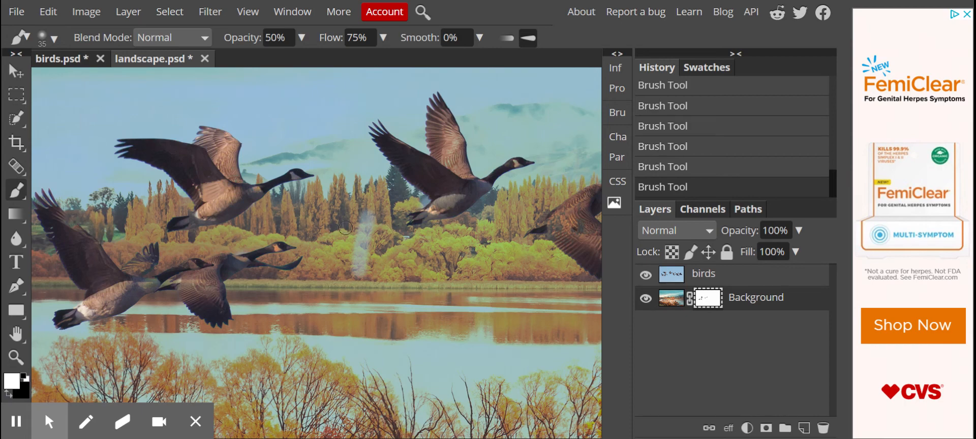
pyautogui.moveTo(360, 210)
pyautogui.mouseDown()
pyautogui.moveTo(358, 241)
pyautogui.moveTo(367, 204)
pyautogui.moveTo(355, 277)
pyautogui.moveTo(372, 202)
pyautogui.moveTo(364, 272)
pyautogui.moveTo(378, 216)
pyautogui.moveTo(353, 298)
pyautogui.moveTo(360, 218)
pyautogui.moveTo(373, 221)
pyautogui.moveTo(350, 274)
pyautogui.mouseUp()
pyautogui.moveTo(357, 227)
pyautogui.mouseDown()
pyautogui.moveTo(369, 213)
pyautogui.moveTo(360, 301)
pyautogui.mouseUp()
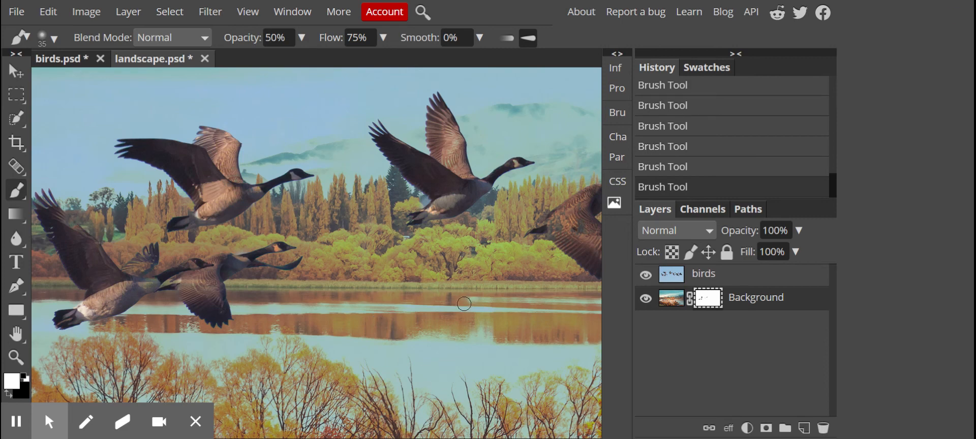
# Try a black brush dab on the Background mask beside the middle goose and undo it.
pyautogui.moveTo(491, 300); pyautogui.dragTo(194, 285)
pyautogui.moveTo(493, 343); pyautogui.dragTo(407, 350)
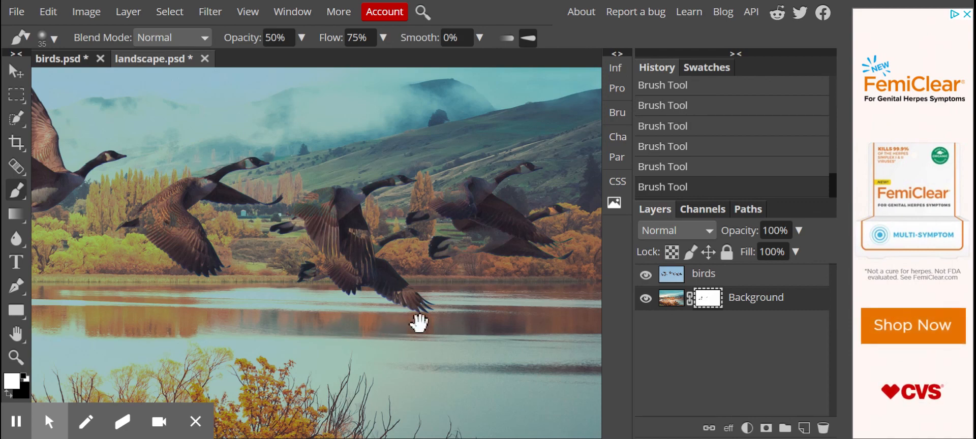
pyautogui.moveTo(221, 311); pyautogui.dragTo(224, 285)
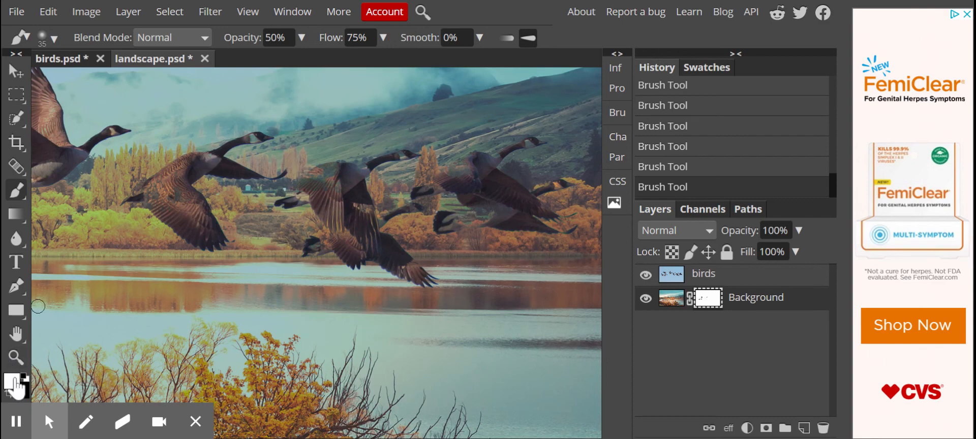
pyautogui.click(8, 393)
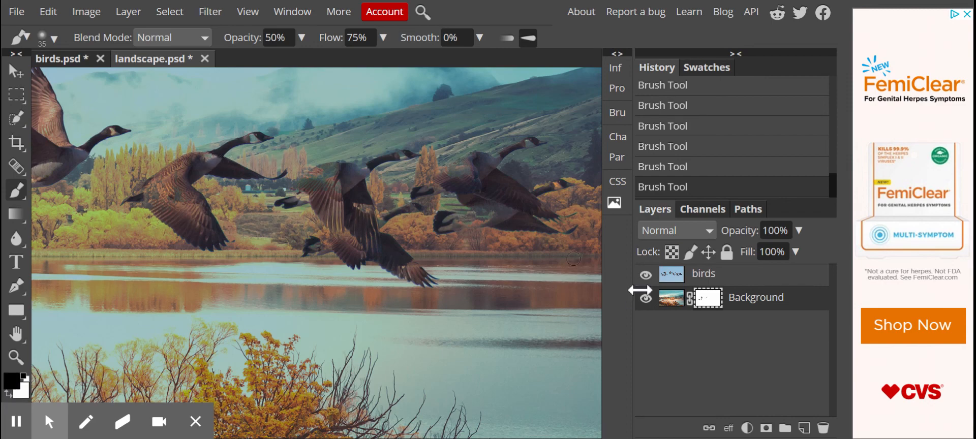
pyautogui.click(236, 201)
pyautogui.hotkey('ctrl', 'z')
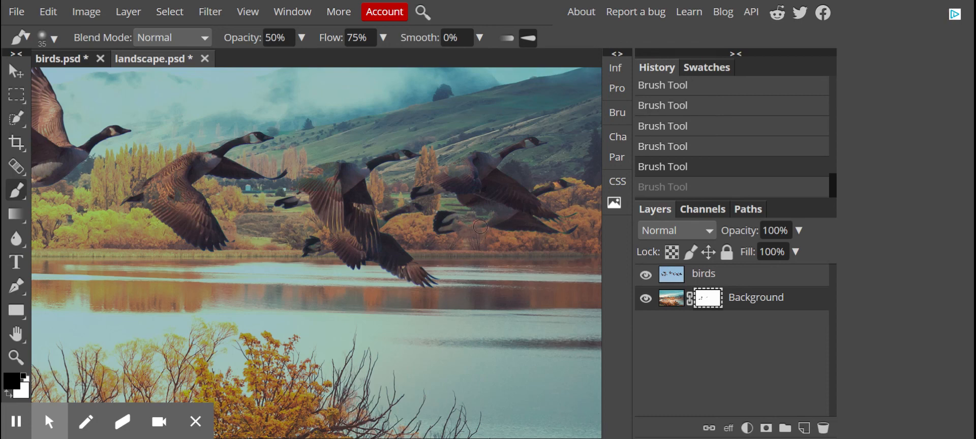
pyautogui.click(16, 11)
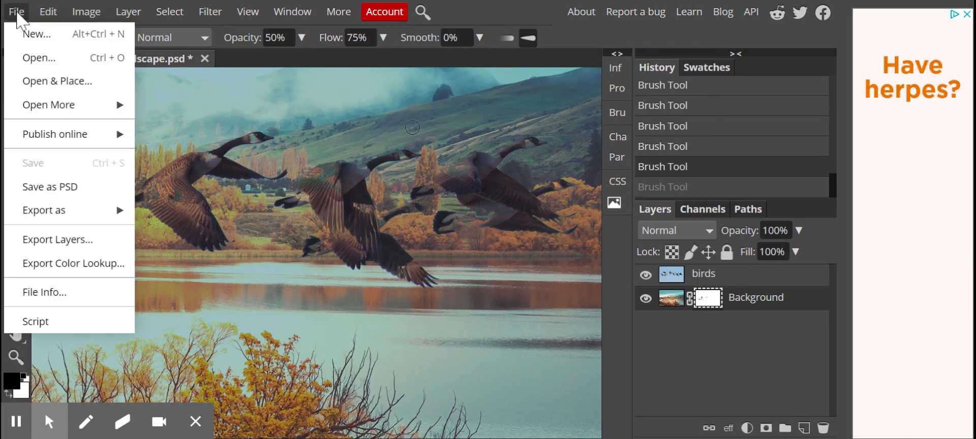
pyautogui.moveTo(44, 214)
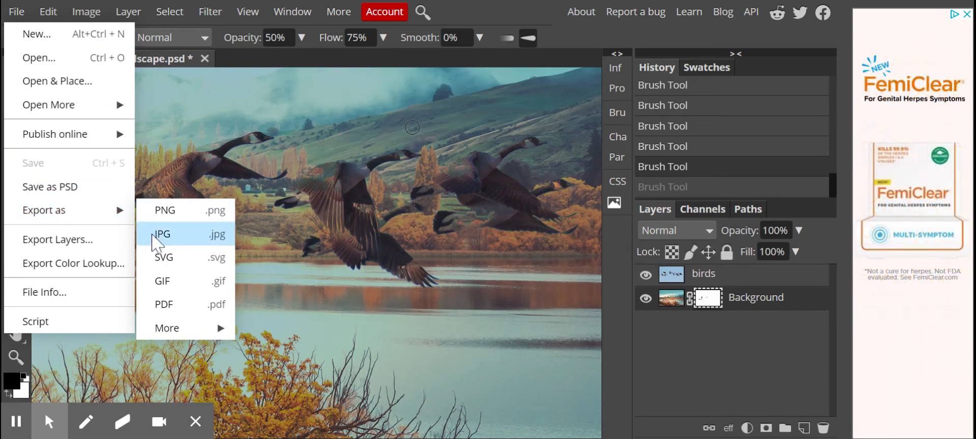
pyautogui.click(9, 16)
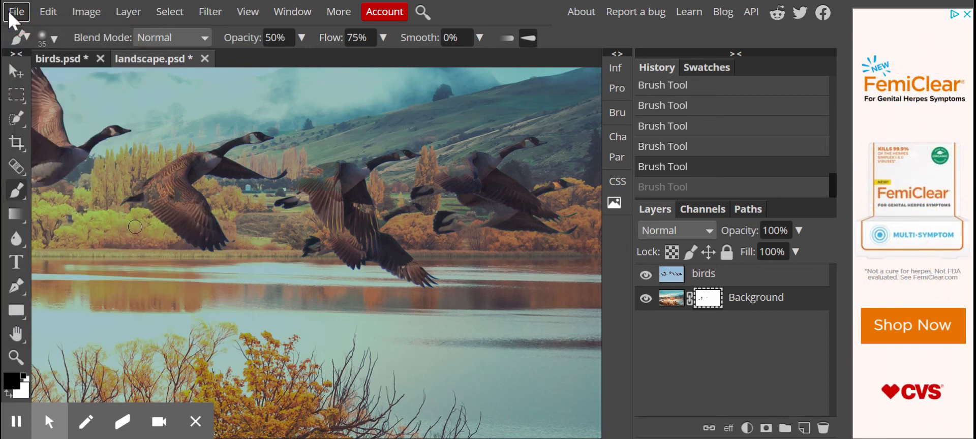